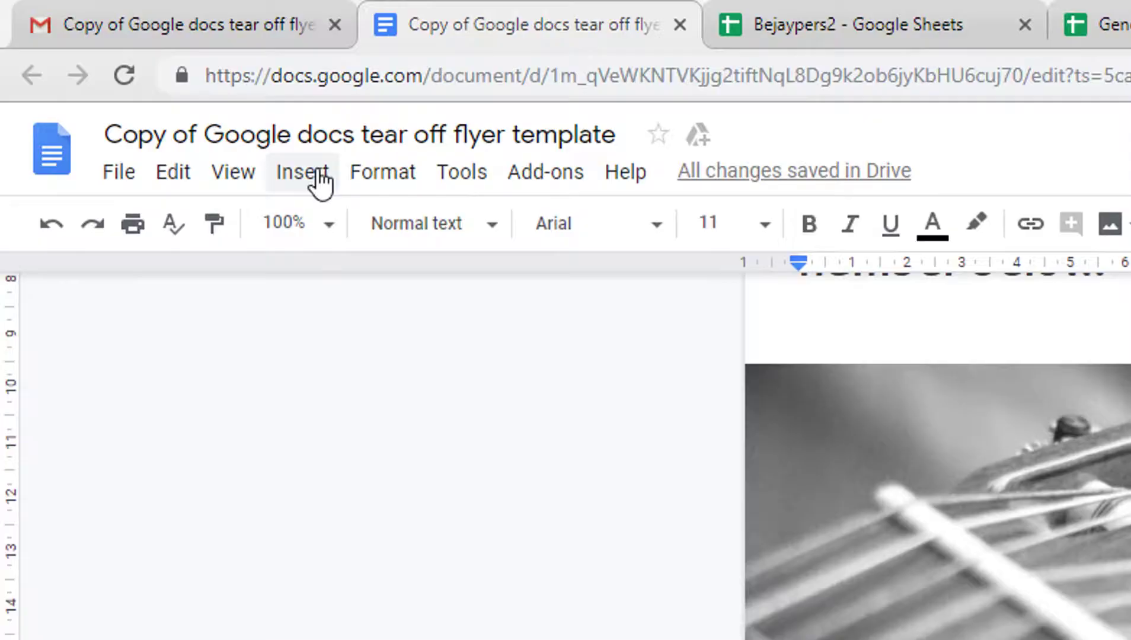
# - Start a new blank drawing from the Insert menu's Drawing option
pyautogui.click(185, 103)
pyautogui.moveTo(364, 320)
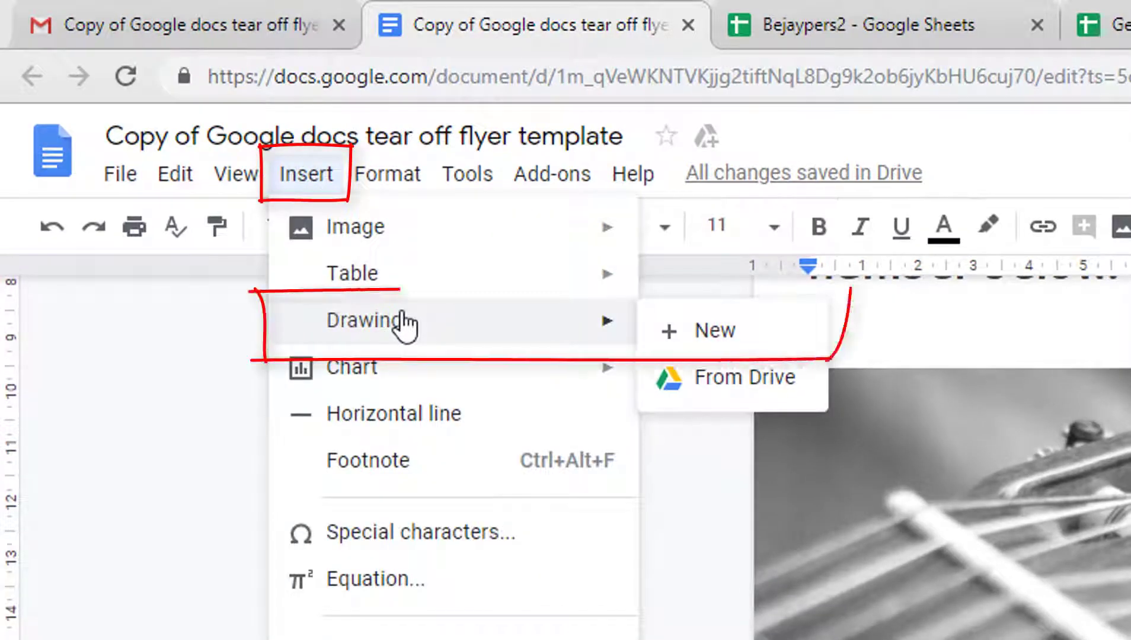
pyautogui.click(725, 336)
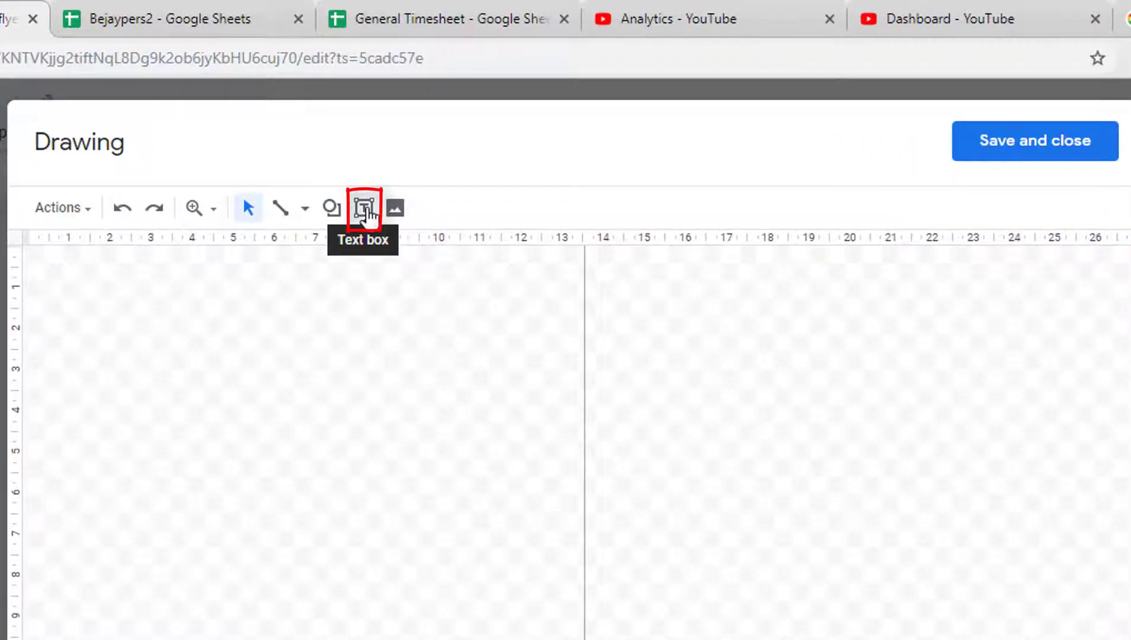
# - Draw a text box near the canvas's top-left and give it a thick dotted border
pyautogui.click(364, 208)
pyautogui.moveTo(187, 298); pyautogui.dragTo(517, 378)
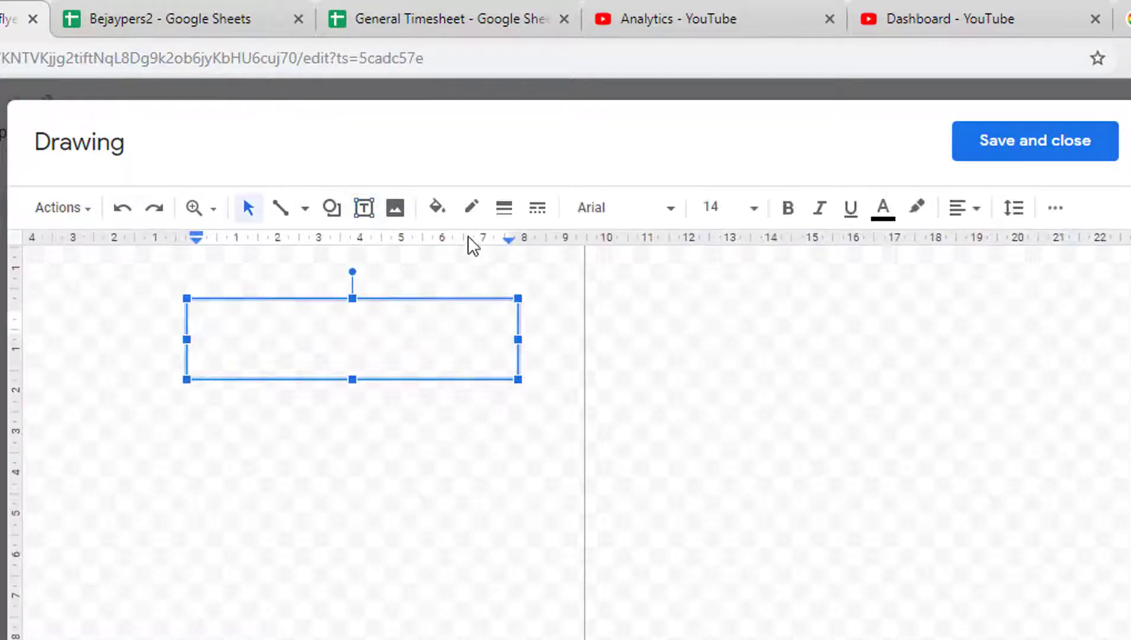
pyautogui.click(537, 207)
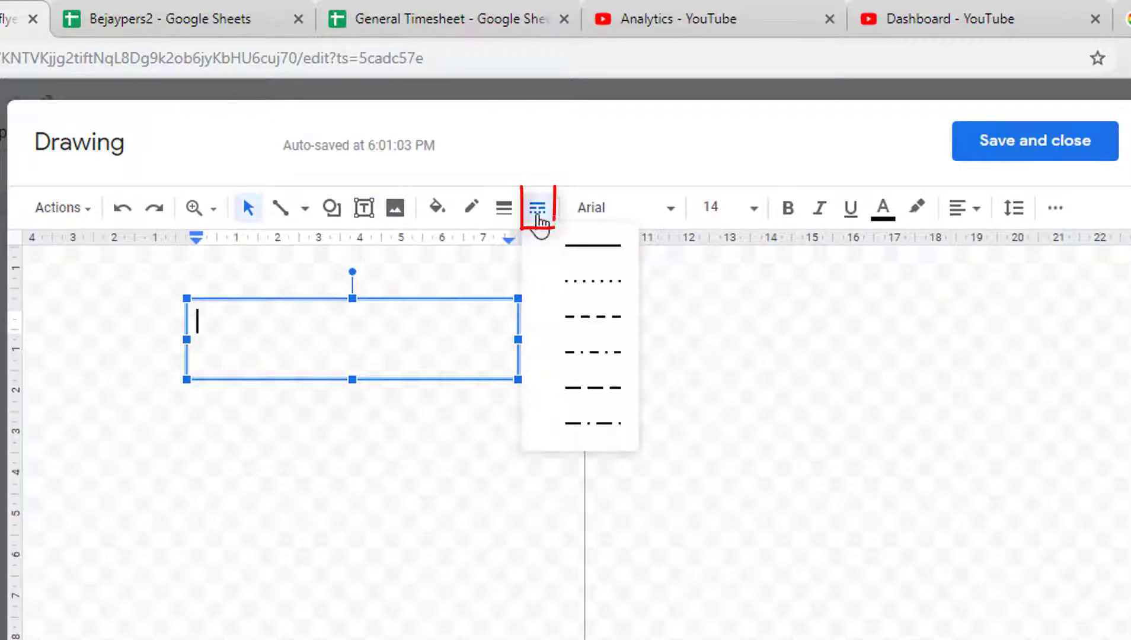
pyautogui.click(592, 281)
pyautogui.click(505, 207)
pyautogui.click(540, 354)
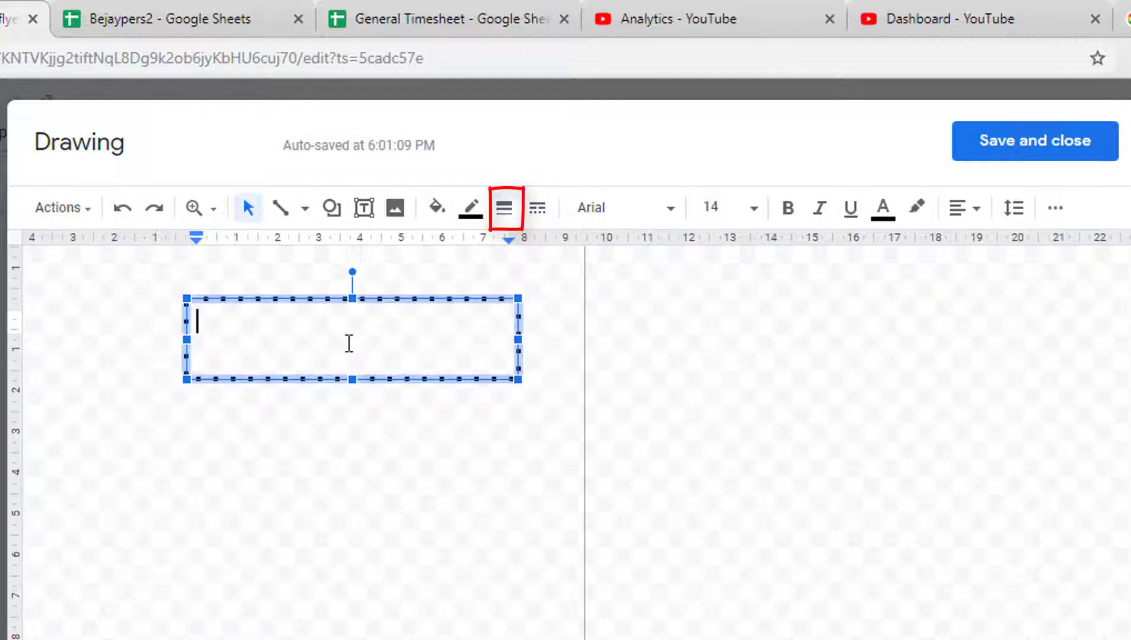
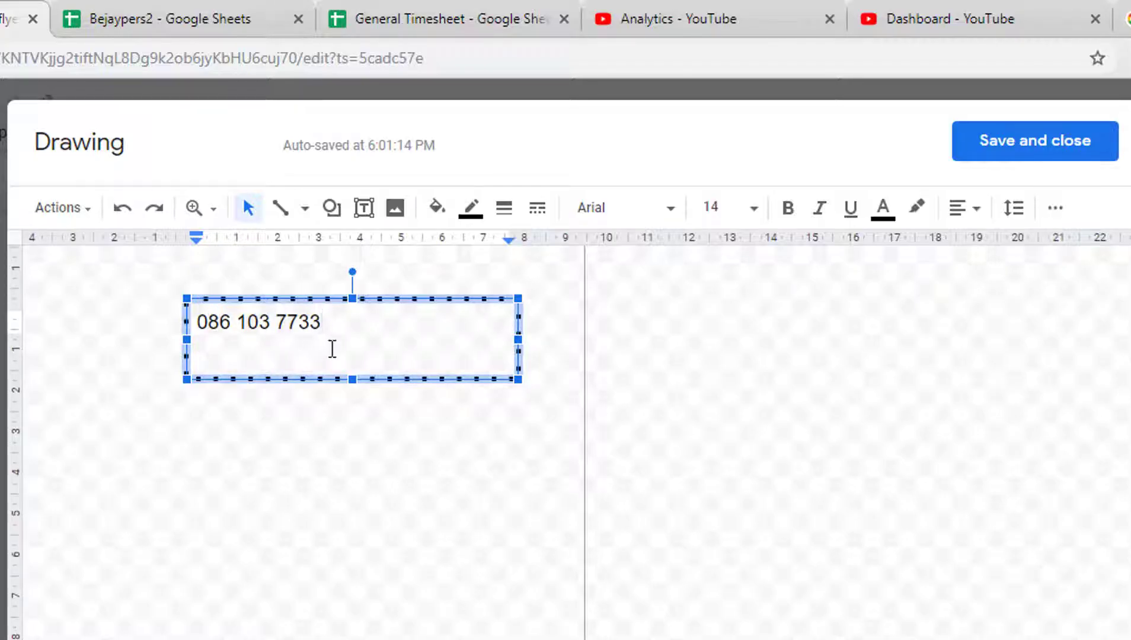
# - Set the phone number to font size 24 and shorten its box to fit
pyautogui.moveTo(340, 336); pyautogui.dragTo(188, 376)
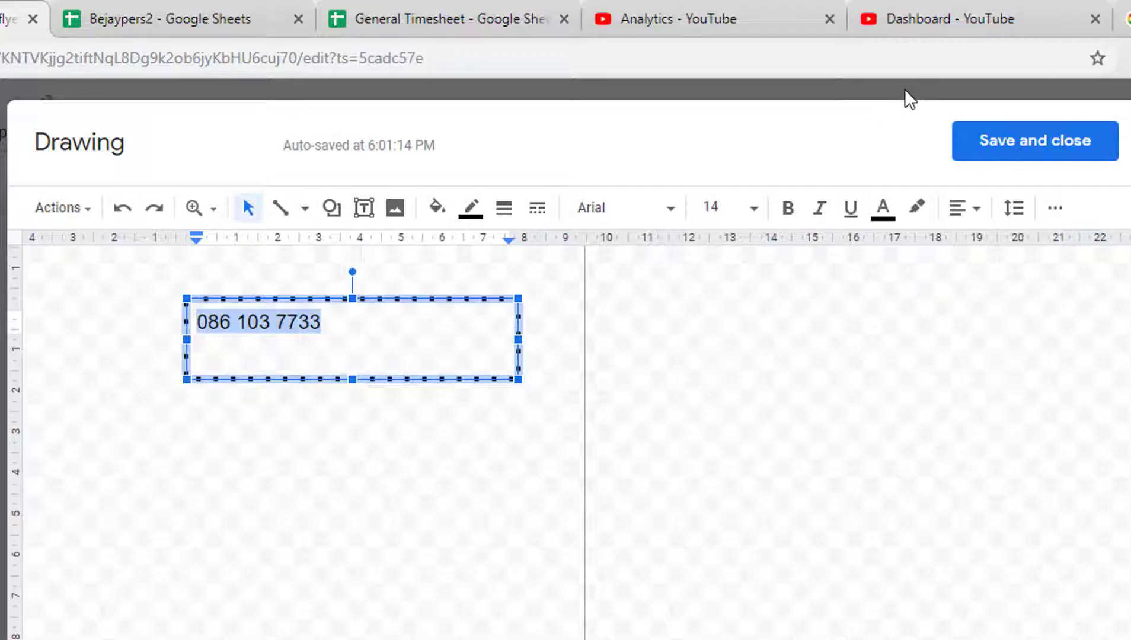
pyautogui.click(753, 207)
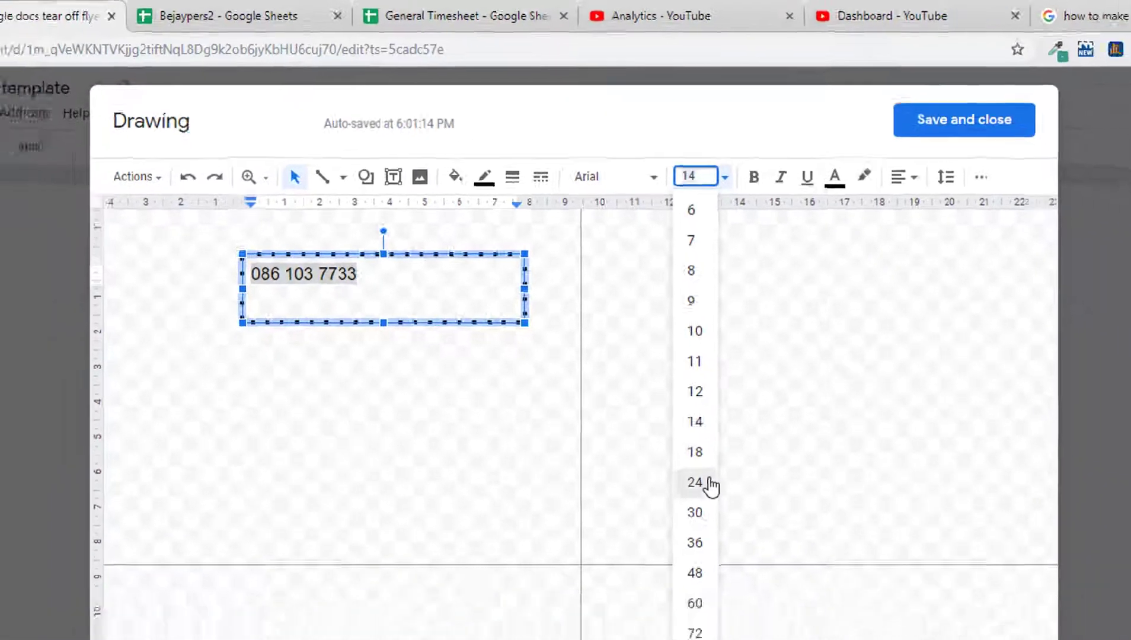
pyautogui.click(719, 567)
pyautogui.click(471, 190)
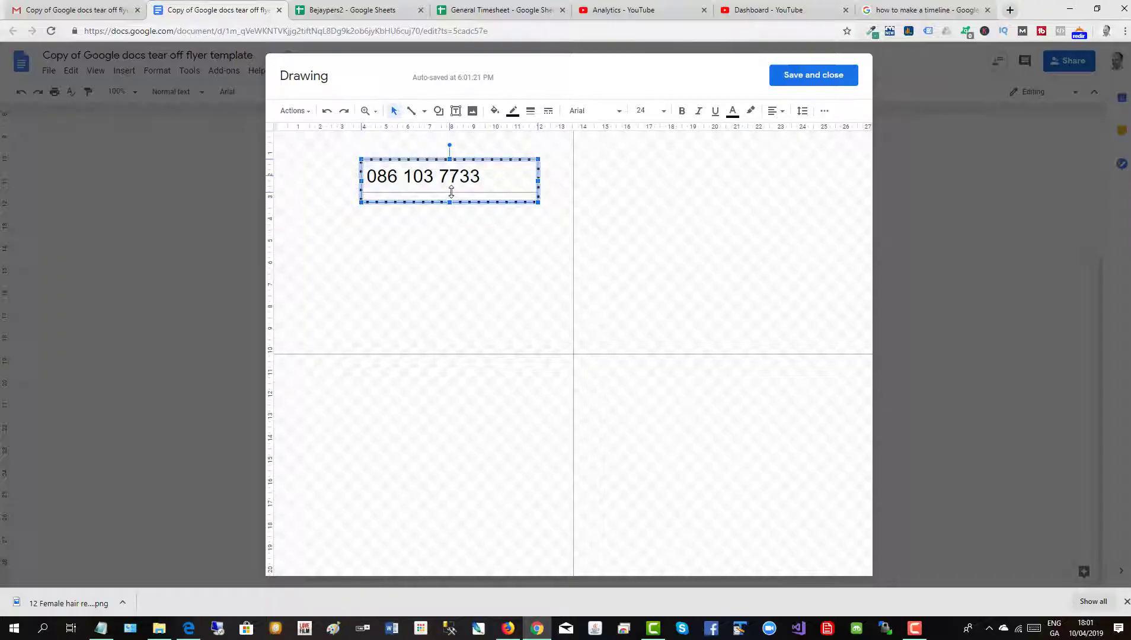
pyautogui.moveTo(451, 200); pyautogui.dragTo(451, 191)
pyautogui.click(562, 198)
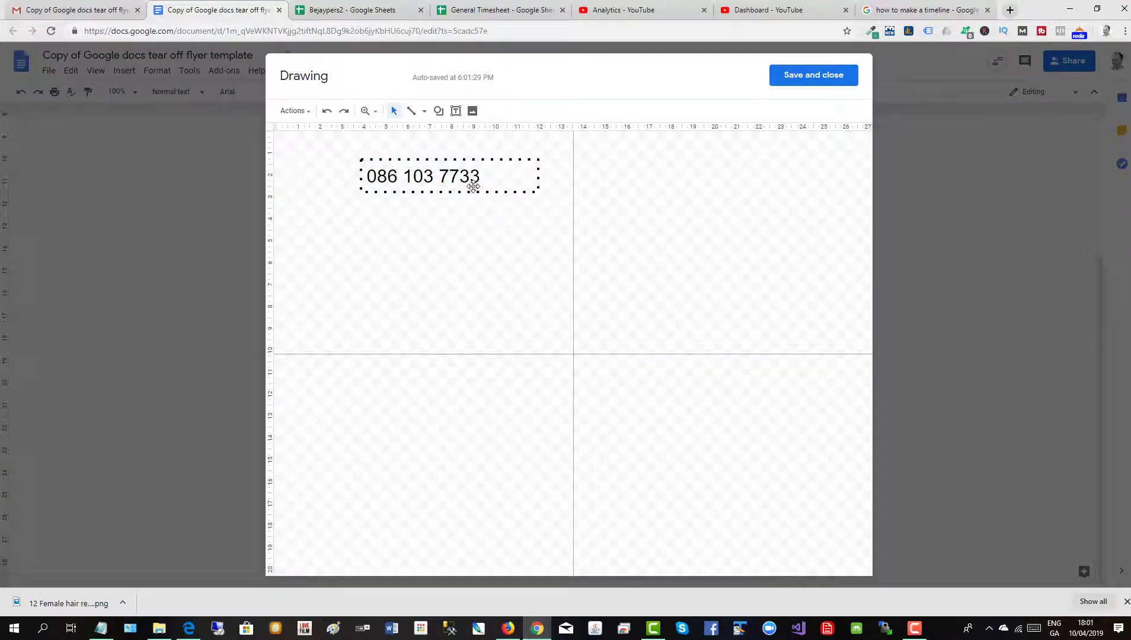
# - Centre the number, rotate the box to vertical, and move it to the canvas top
pyautogui.click(472, 187)
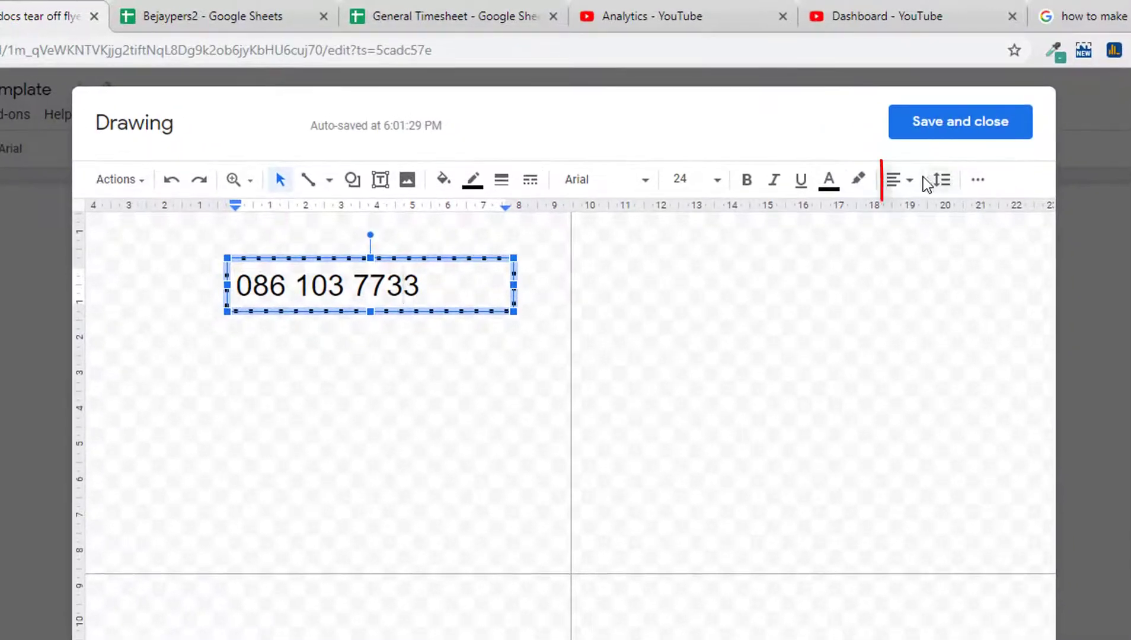
pyautogui.click(899, 180)
pyautogui.click(926, 212)
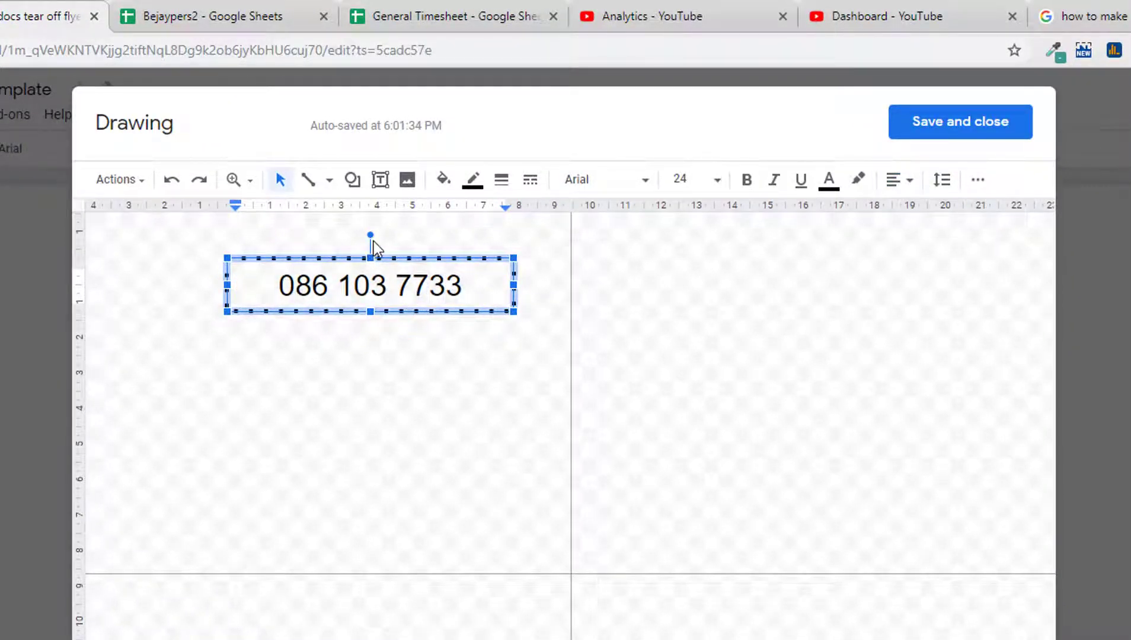
pyautogui.moveTo(370, 236)
pyautogui.mouseDown()
pyautogui.moveTo(409, 287)
pyautogui.moveTo(386, 301)
pyautogui.mouseUp()
pyautogui.click(430, 316)
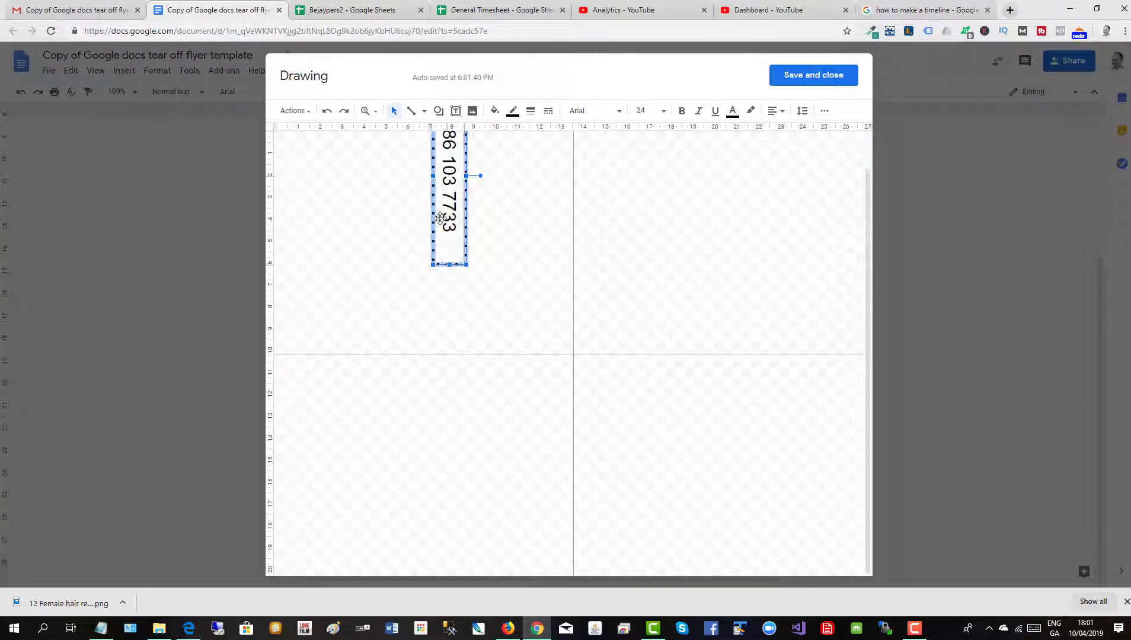
pyautogui.moveTo(463, 208); pyautogui.dragTo(481, 258)
pyautogui.click(684, 387)
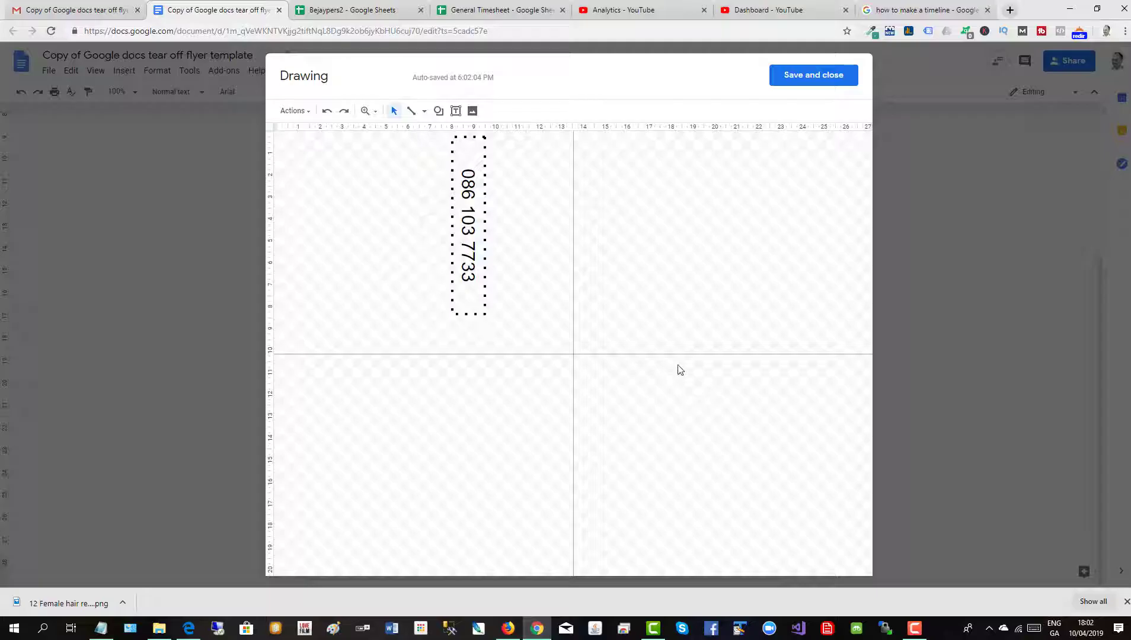
# - Duplicate the strip beside itself, then duplicate that pair to form four strips
pyautogui.click(482, 240)
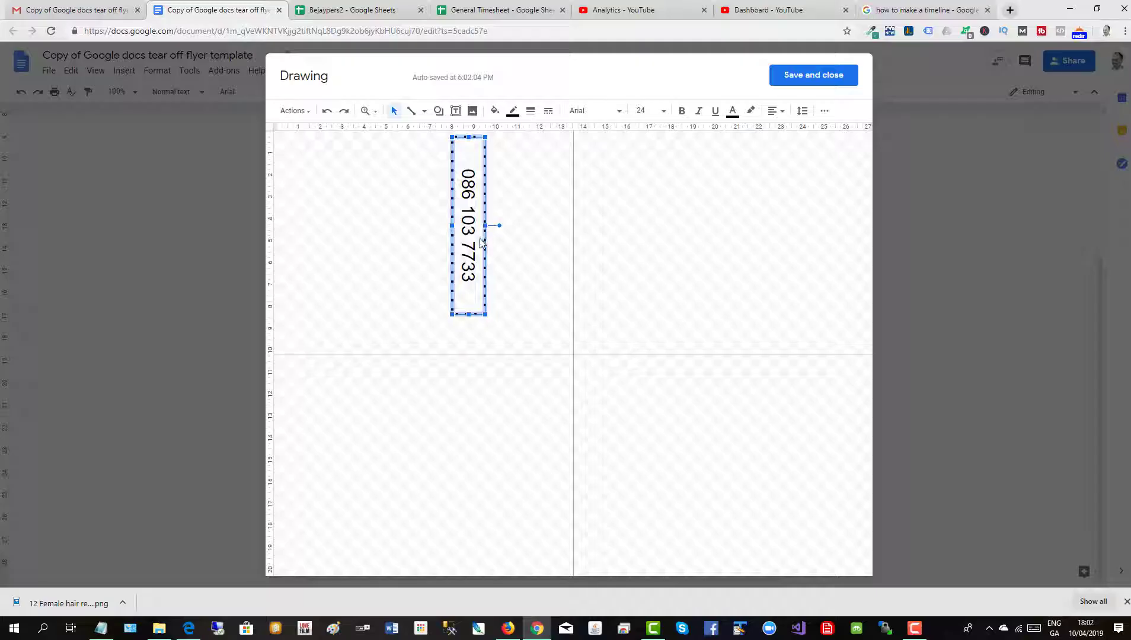
pyautogui.hotkey('ctrl', 'd')
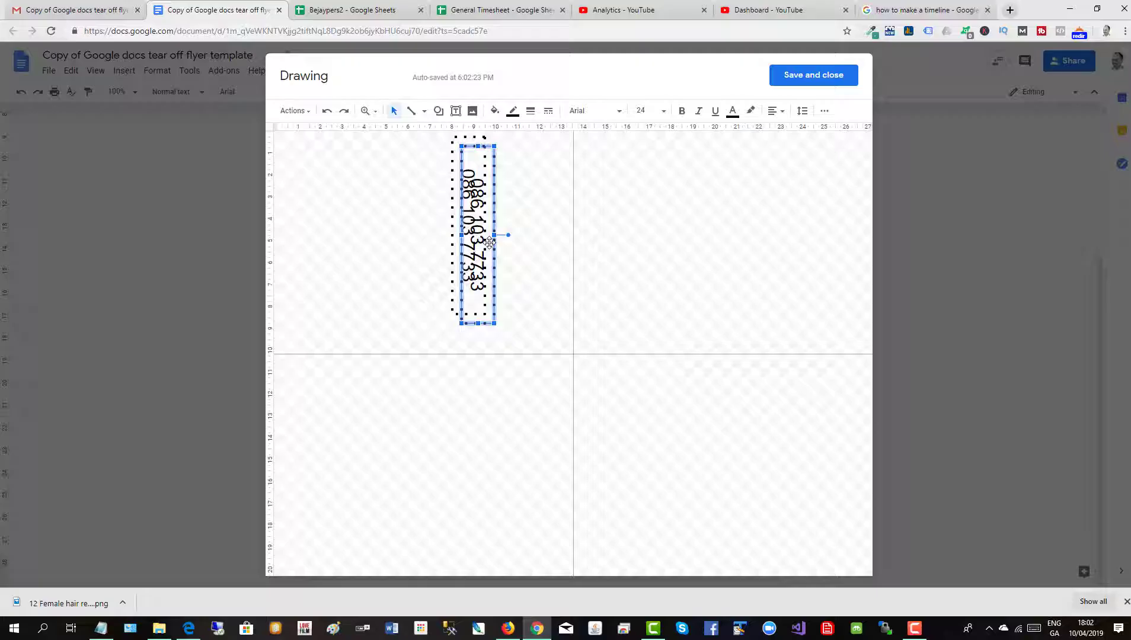
pyautogui.moveTo(490, 241); pyautogui.dragTo(528, 234)
pyautogui.click(546, 244)
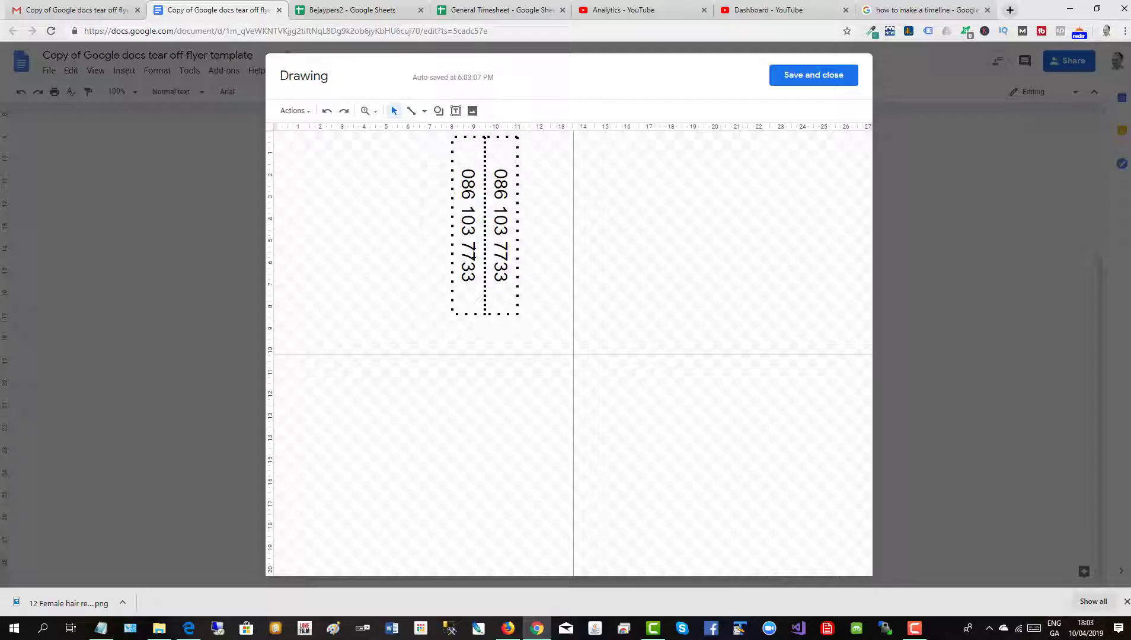
pyautogui.moveTo(438, 133); pyautogui.dragTo(530, 322)
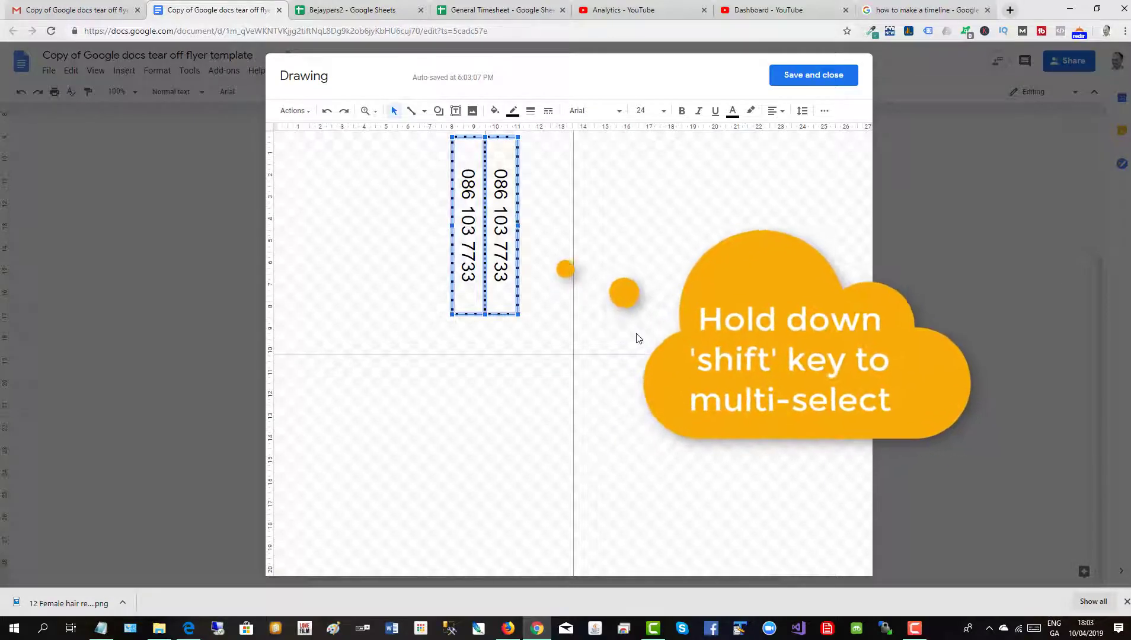
pyautogui.hotkey('ctrl', 'd')
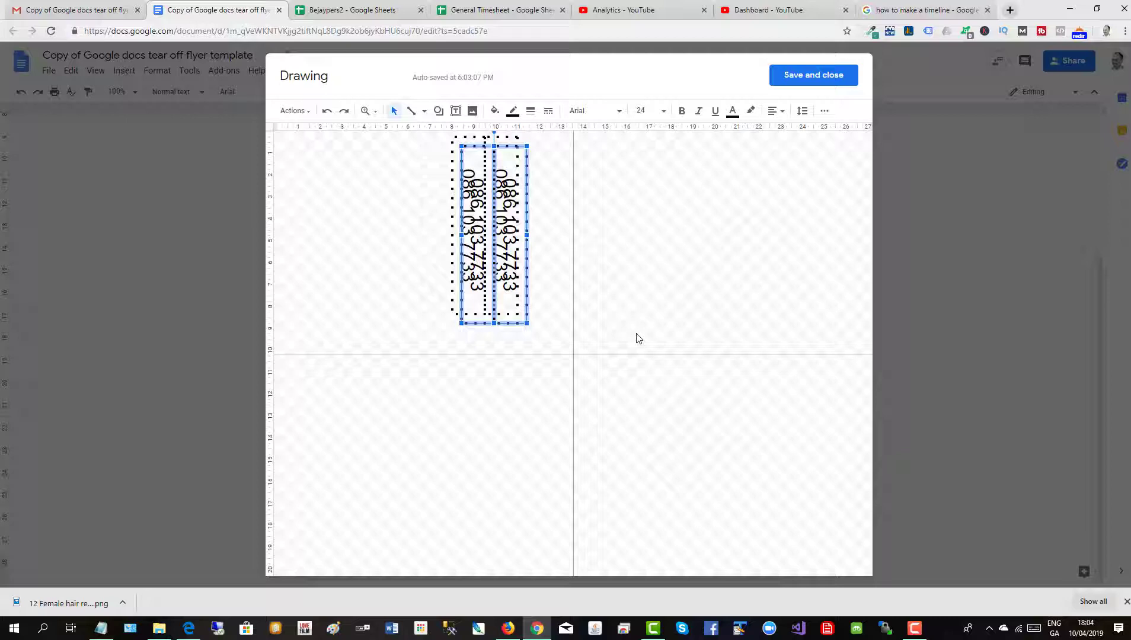
pyautogui.moveTo(511, 280); pyautogui.dragTo(565, 270)
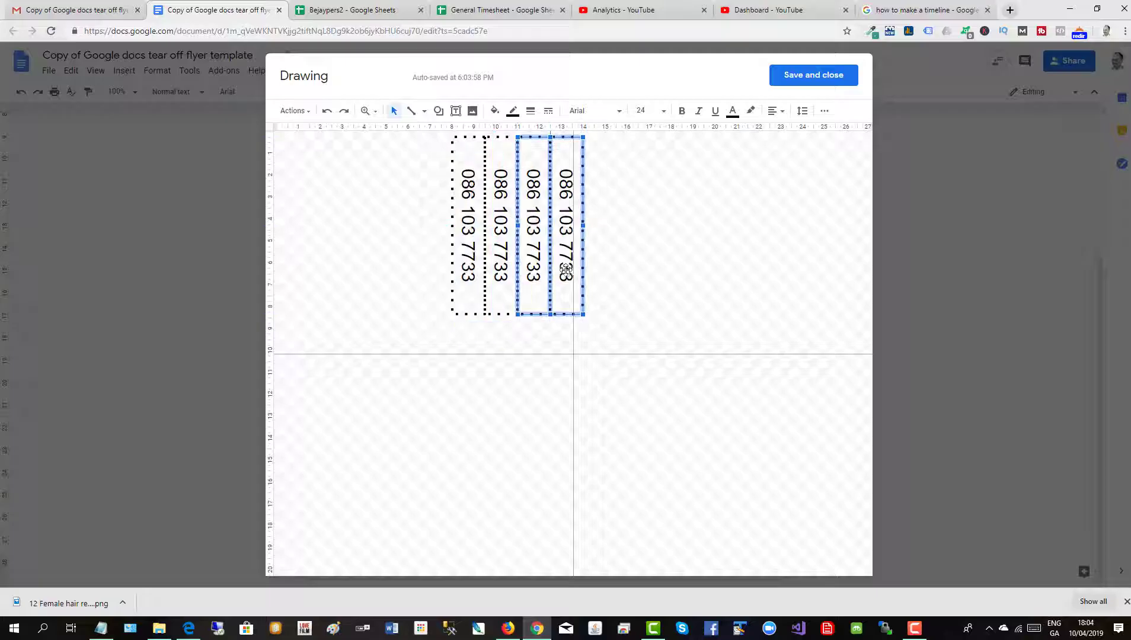
# - Duplicate all four selected strips and place the copies right of the originals
pyautogui.click(610, 270)
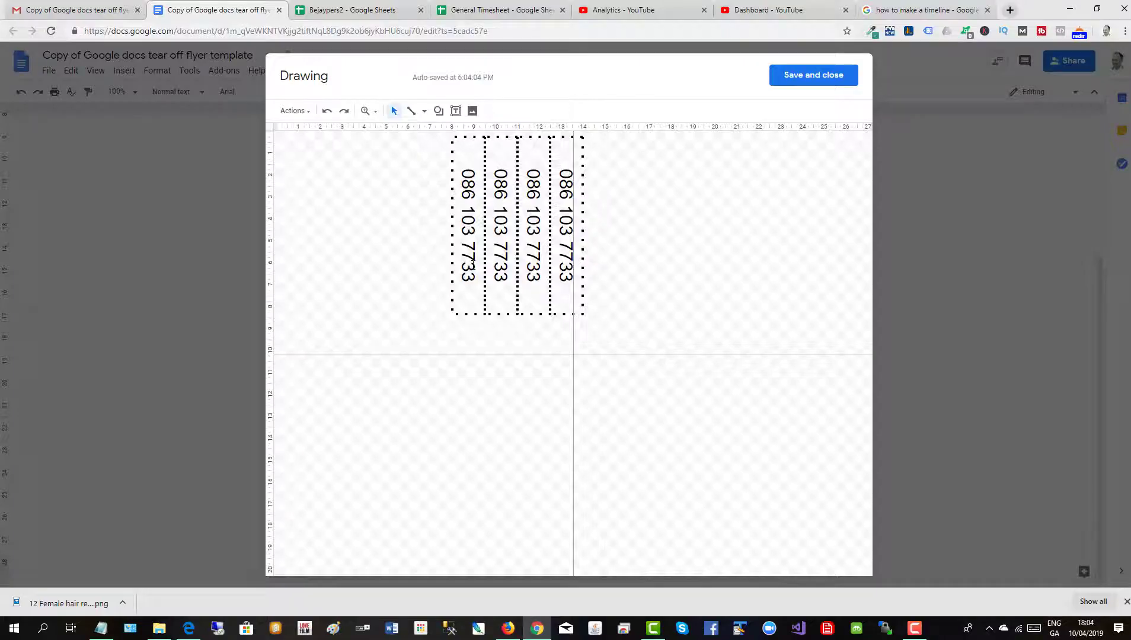
pyautogui.click(472, 258)
pyautogui.keyDown('shift'); pyautogui.click(492, 261); pyautogui.keyUp('shift')
pyautogui.keyDown('shift'); pyautogui.click(535, 268); pyautogui.keyUp('shift')
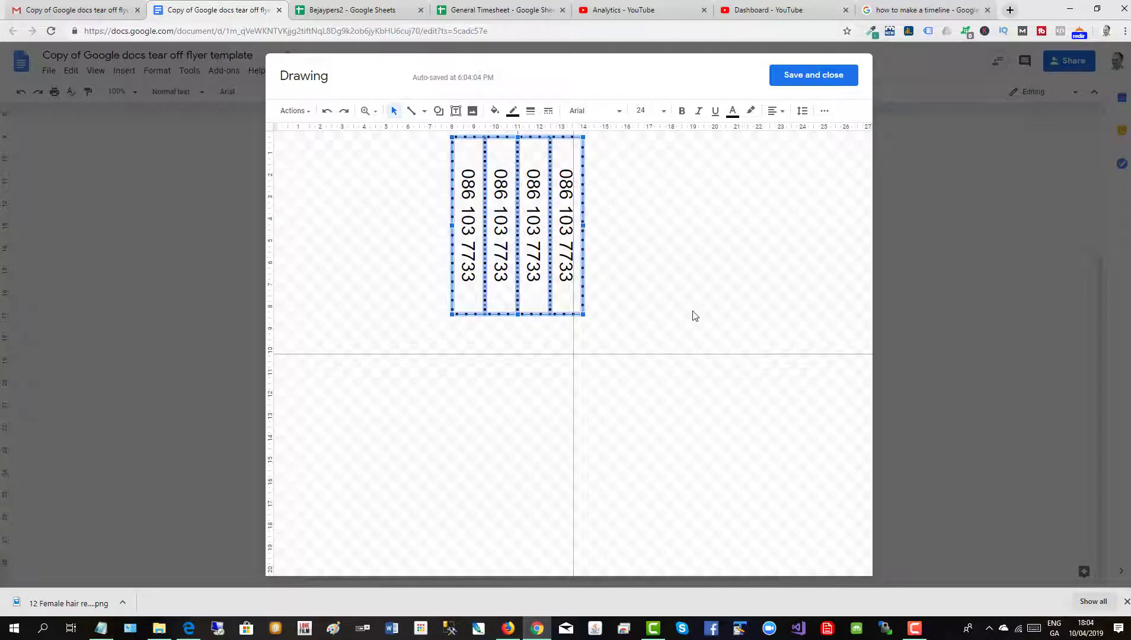
pyautogui.hotkey('ctrl', 'd')
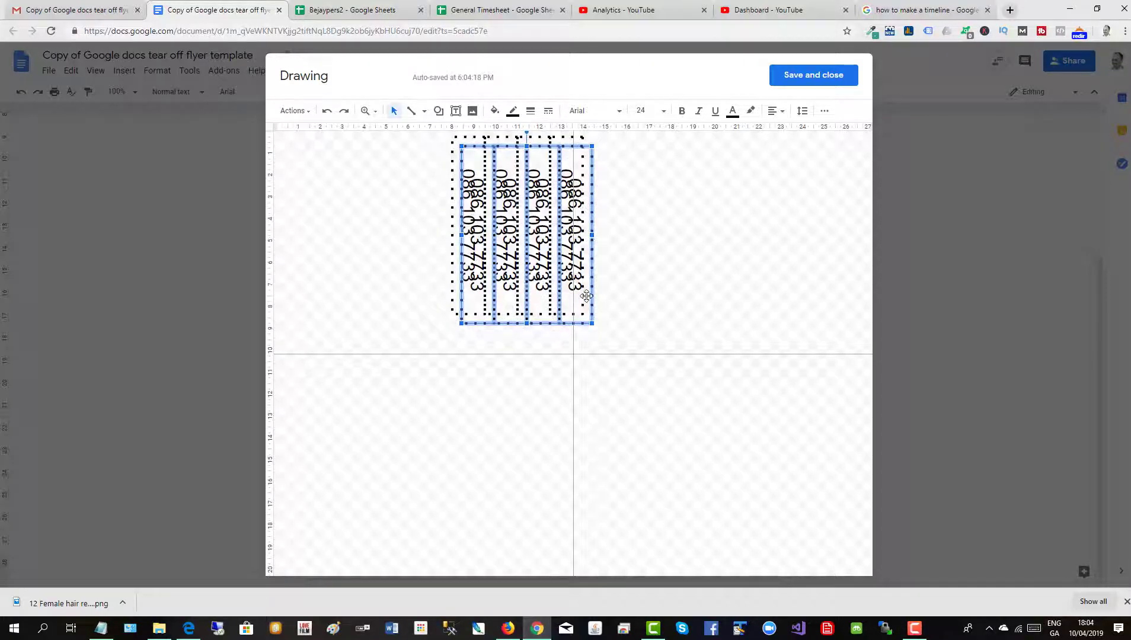
pyautogui.moveTo(581, 299); pyautogui.dragTo(702, 289)
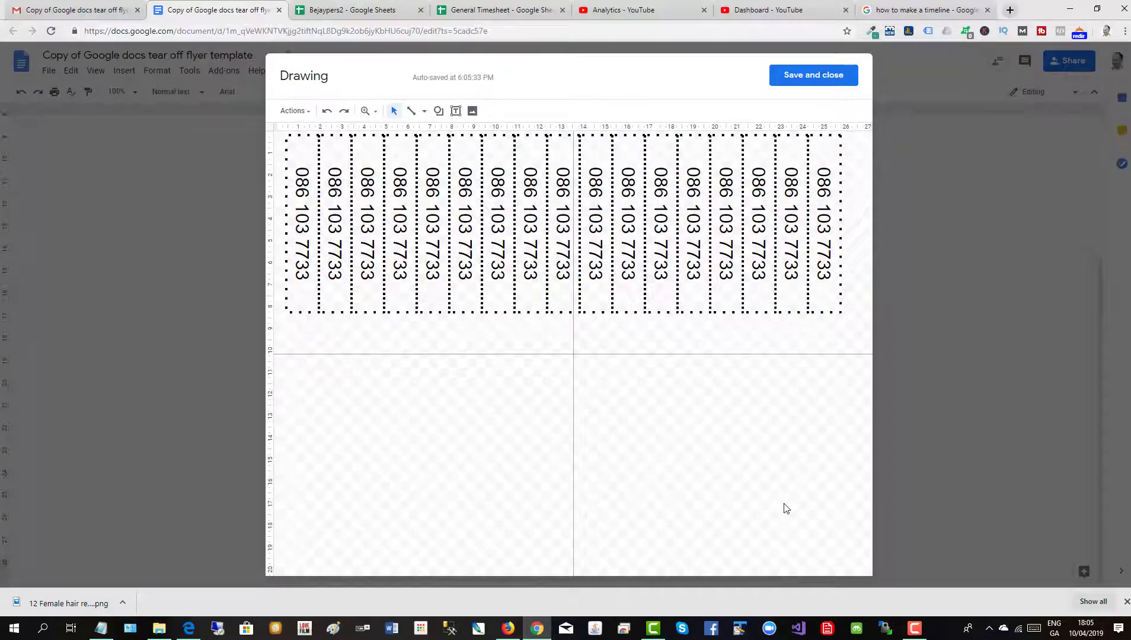
# - Save the strips drawing into the flyer, then reselect it and reopen it for editing
pyautogui.click(808, 77)
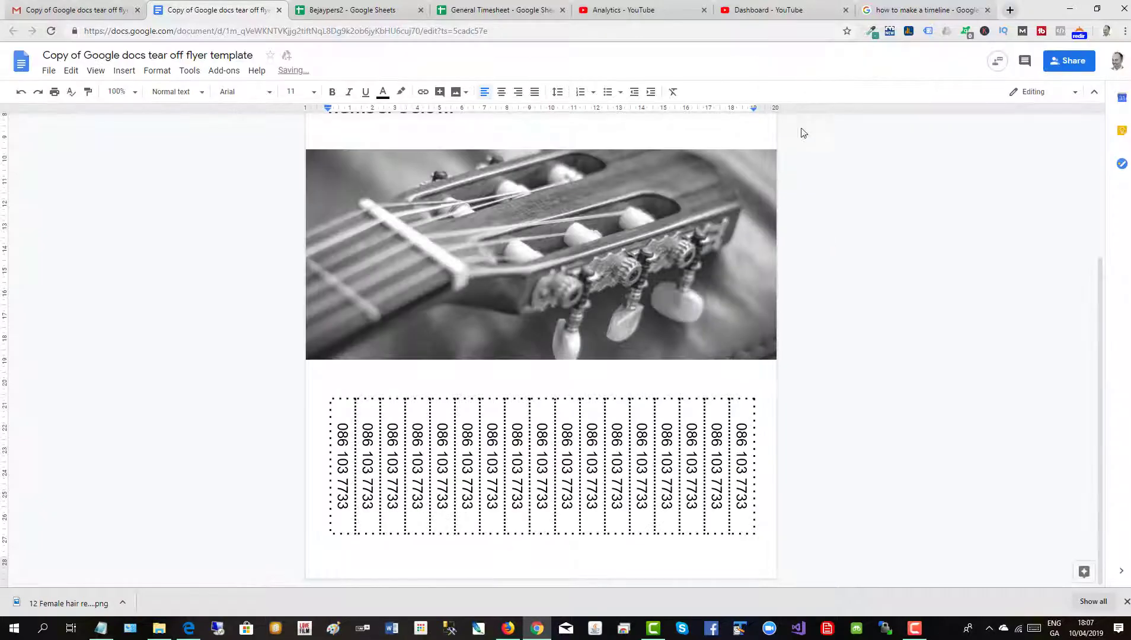
pyautogui.click(675, 440)
pyautogui.click(329, 380)
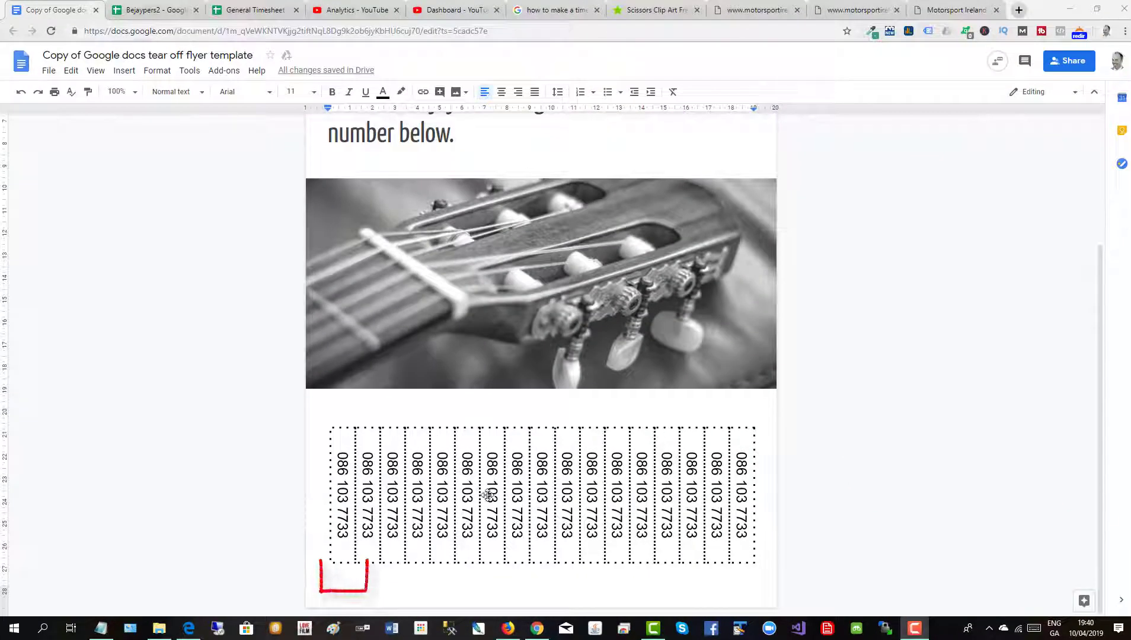
pyautogui.click(490, 499)
pyautogui.click(343, 578)
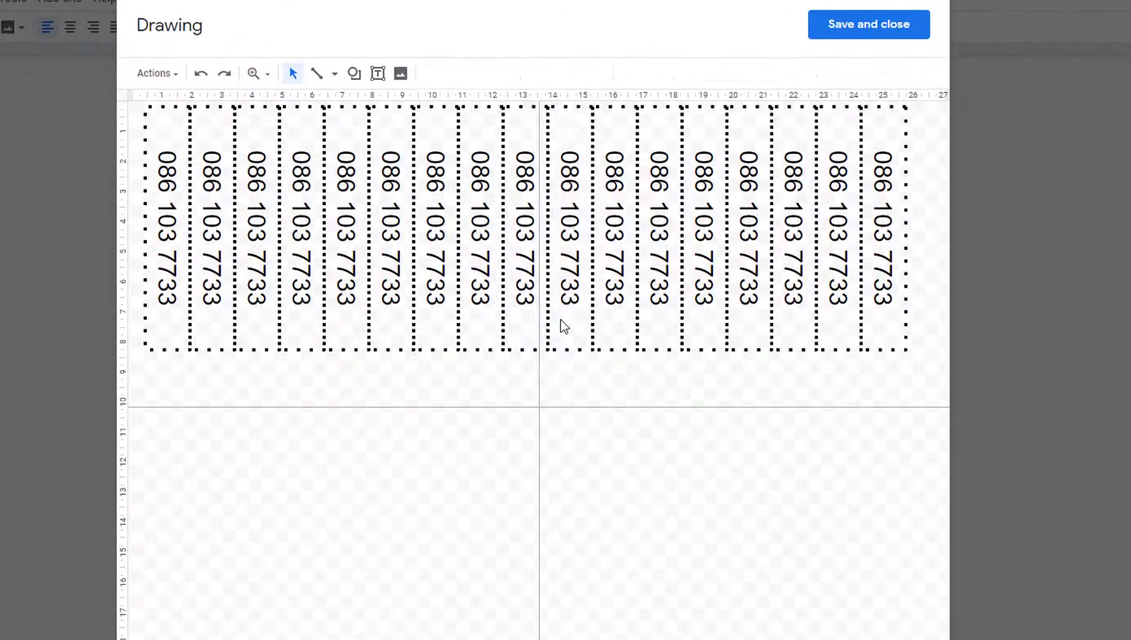
# - Upload the scissors PNG from the computer into the strips drawing
pyautogui.click(570, 315)
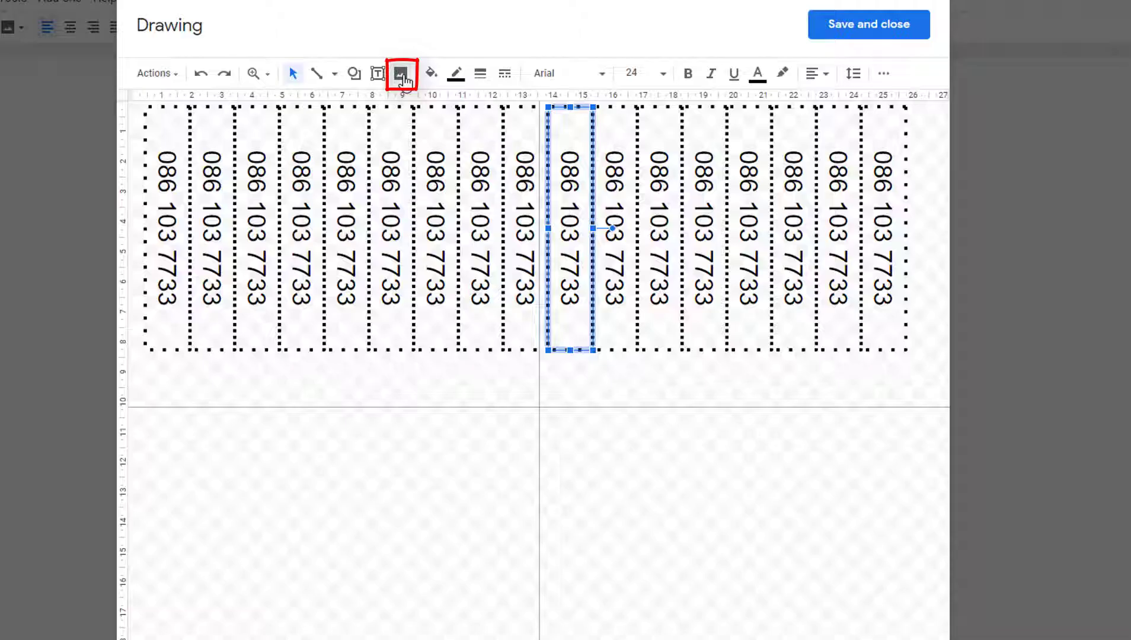
pyautogui.click(401, 74)
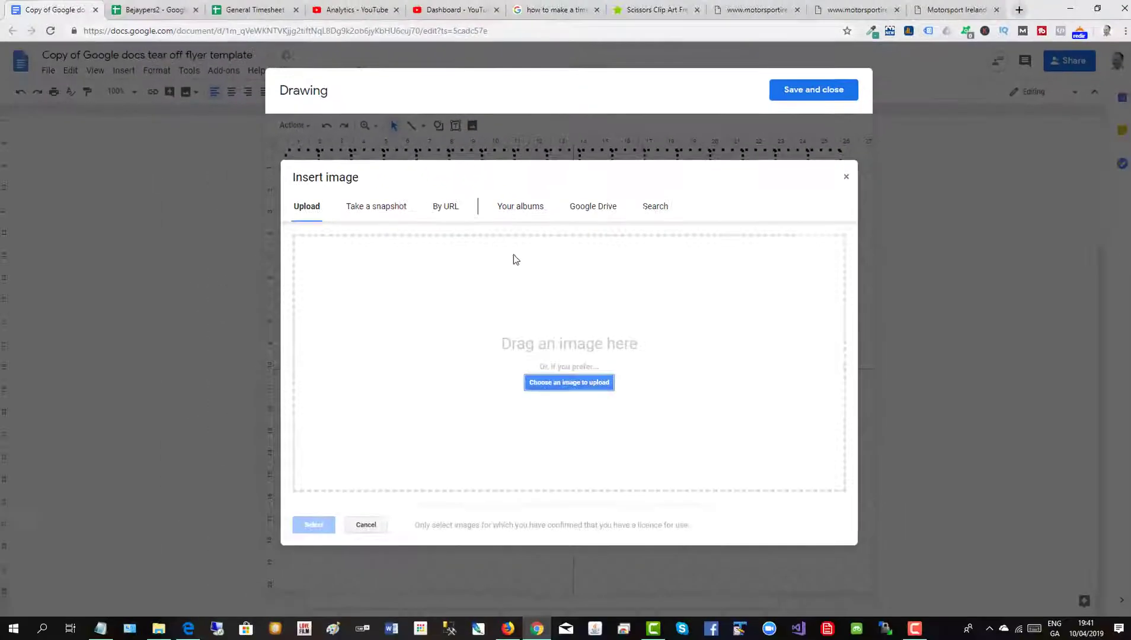
pyautogui.click(575, 384)
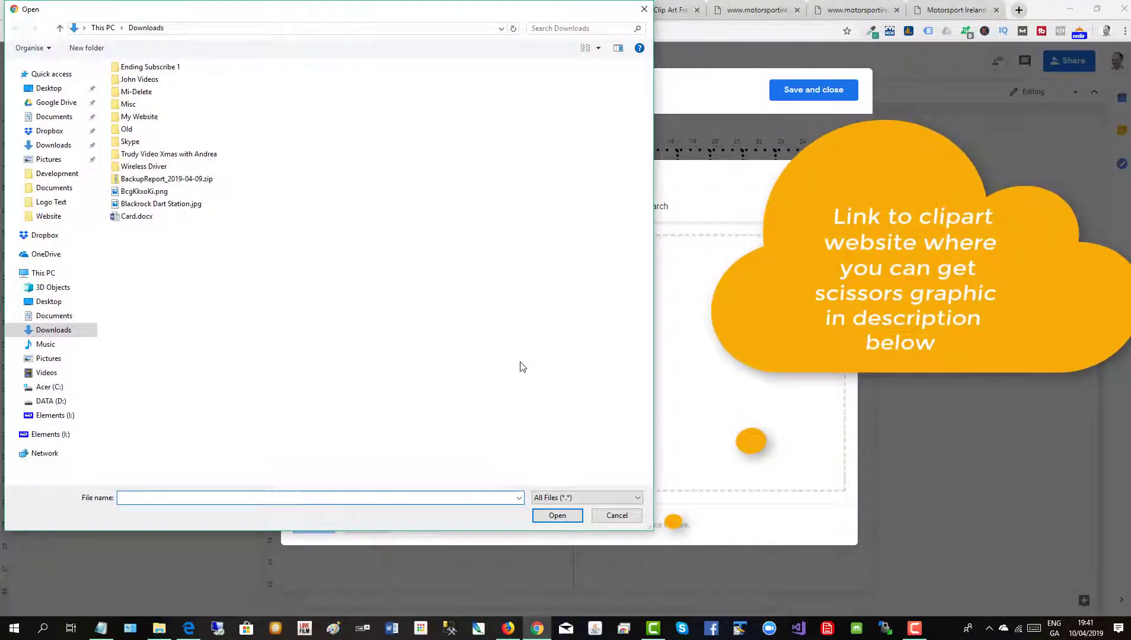
pyautogui.click(144, 191)
pyautogui.doubleClick(144, 191)
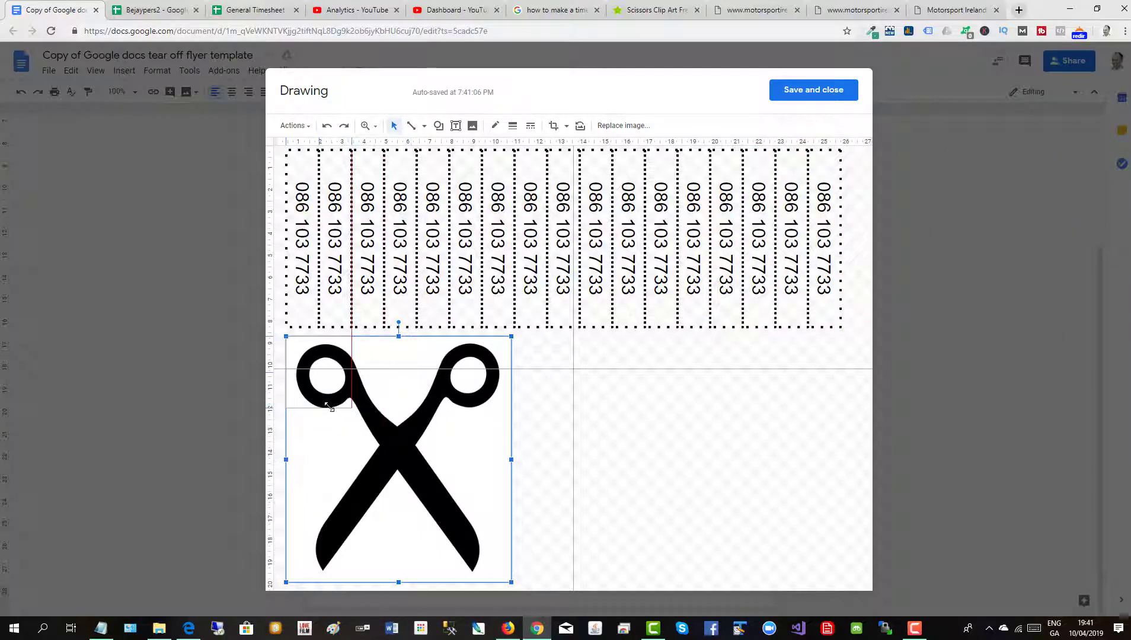
# - Shrink the scissors, turn it upside down, and place it on a middle strip's bottom edge
pyautogui.moveTo(511, 581); pyautogui.dragTo(313, 367)
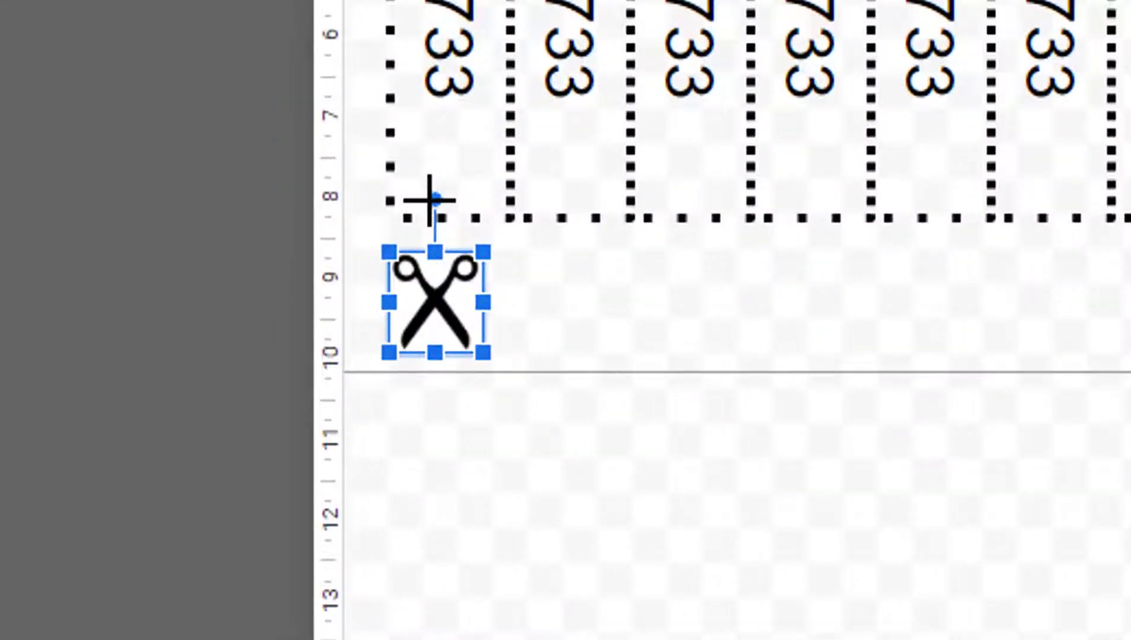
pyautogui.moveTo(434, 202); pyautogui.dragTo(433, 380)
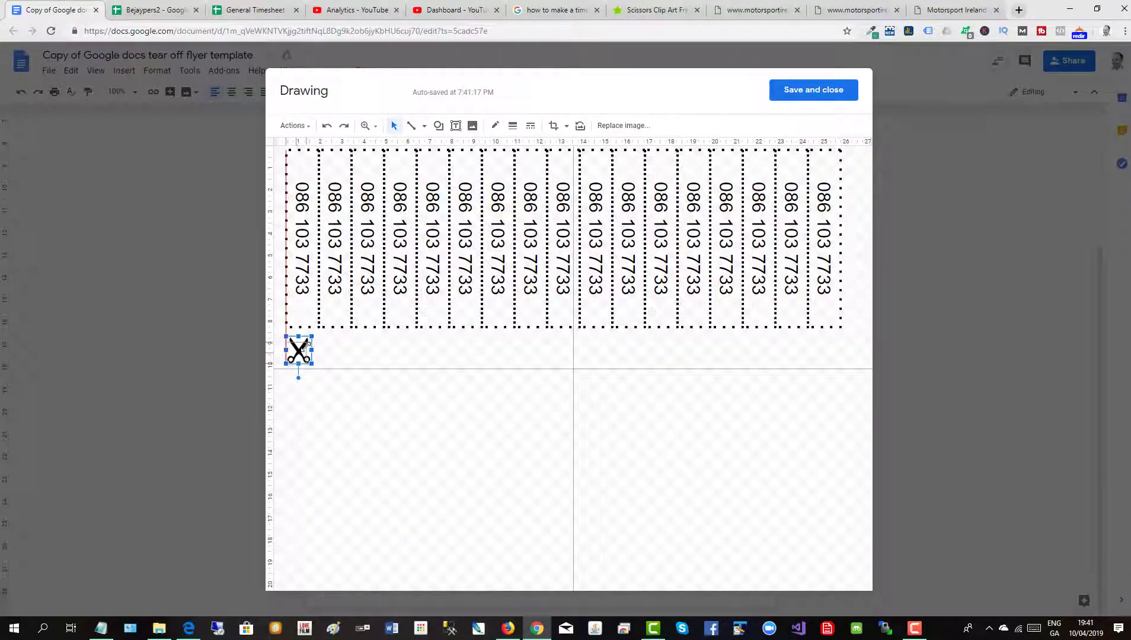
pyautogui.moveTo(312, 337); pyautogui.dragTo(306, 343)
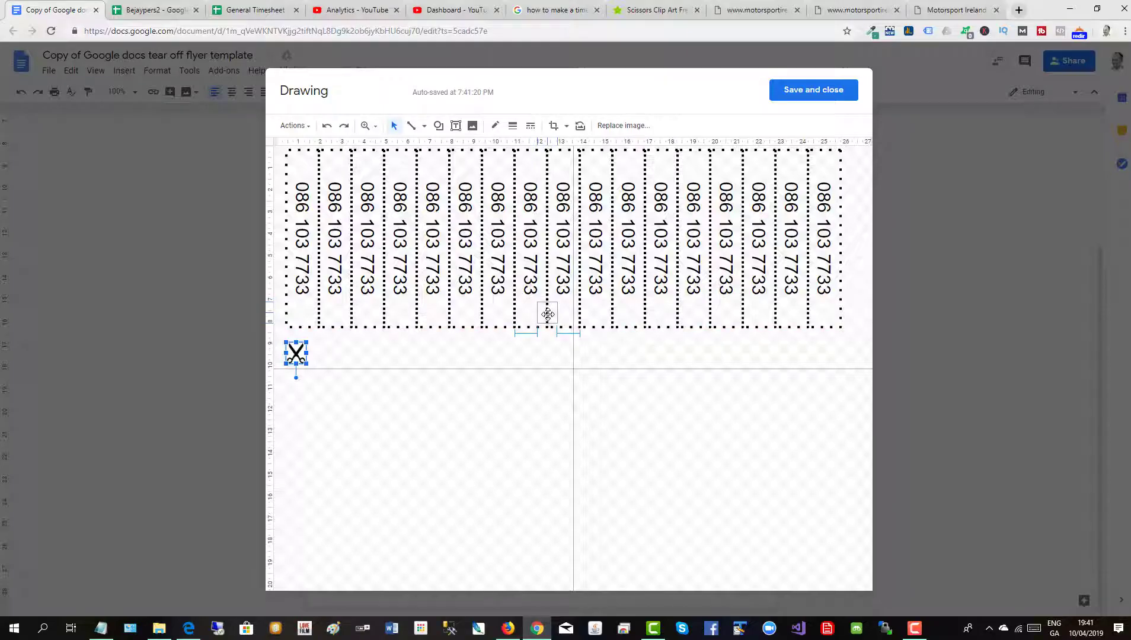
pyautogui.moveTo(548, 315); pyautogui.dragTo(548, 316)
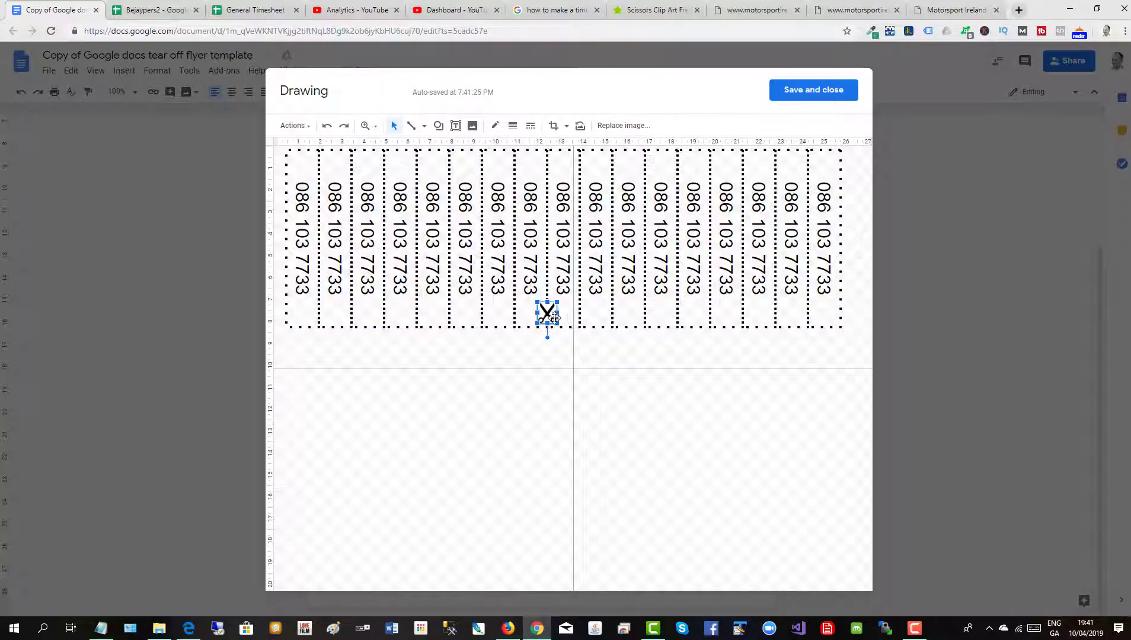
# - Duplicate the scissors and move the copy to the top of the last strip
pyautogui.hotkey('ctrl', 'd')
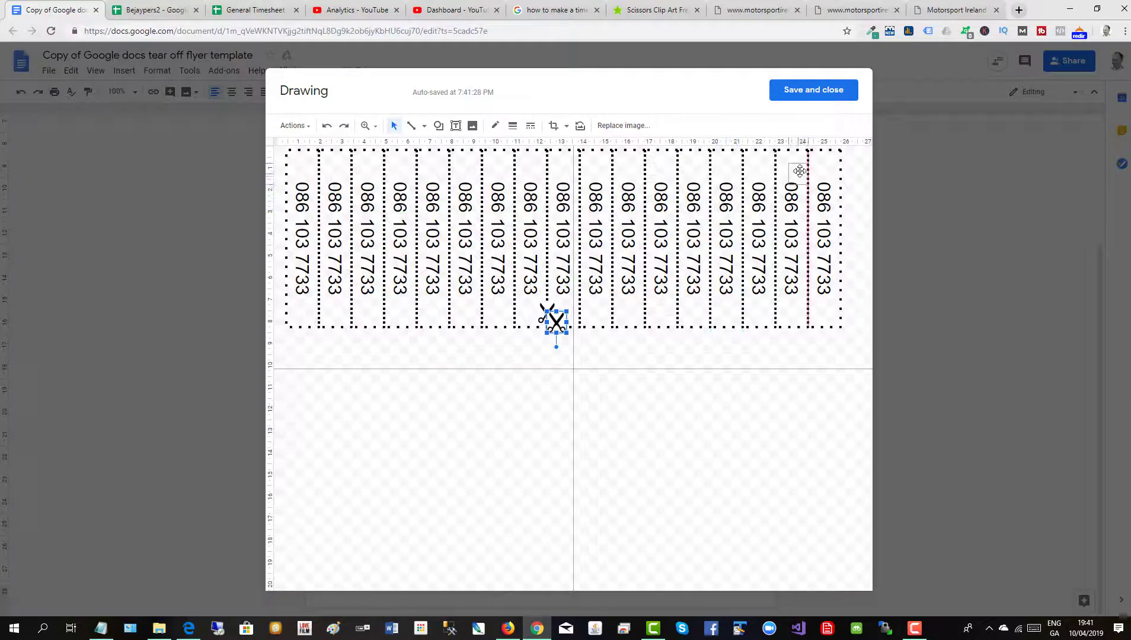
pyautogui.moveTo(555, 320); pyautogui.dragTo(809, 165)
pyautogui.click(719, 361)
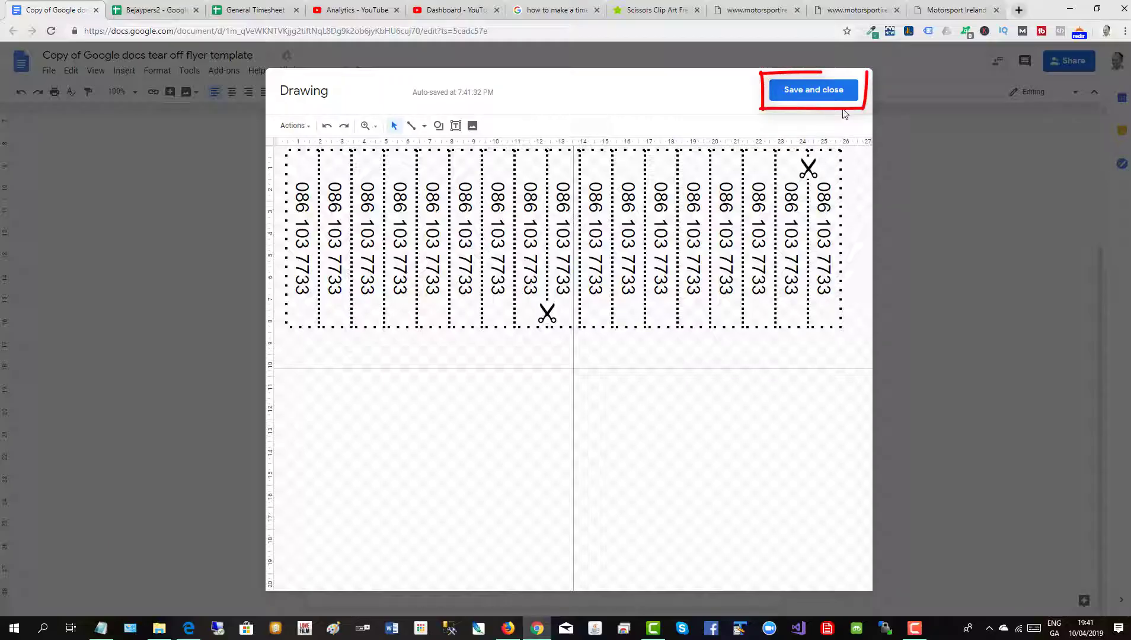
# - Save and close the scissors-marked drawing to return to the flyer
pyautogui.click(814, 90)
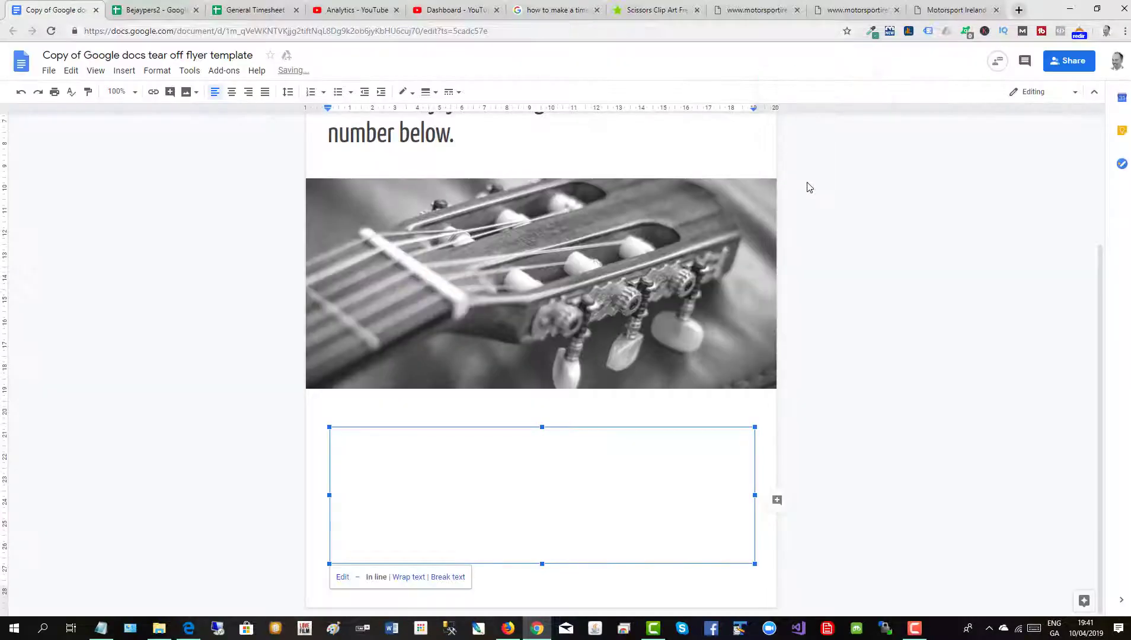